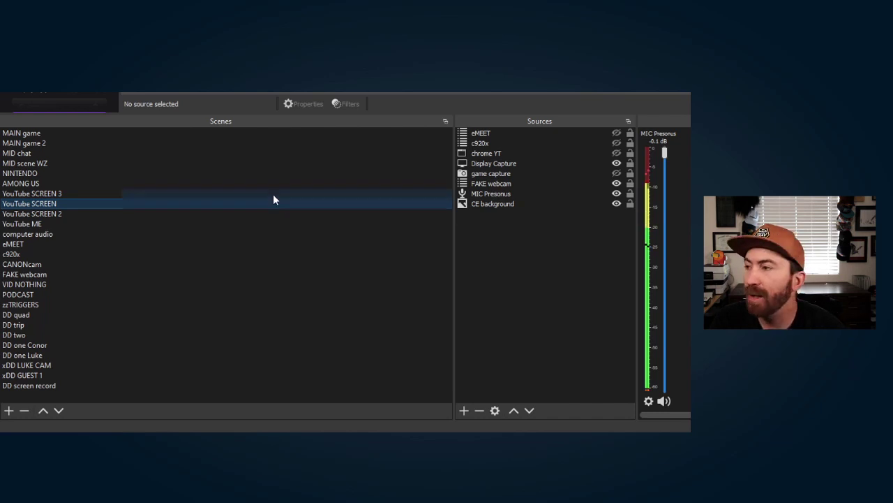
- Switch to the MAIN game 2 scene to preview its sources
{"action": "left_click", "coordinate": [230, 142]}
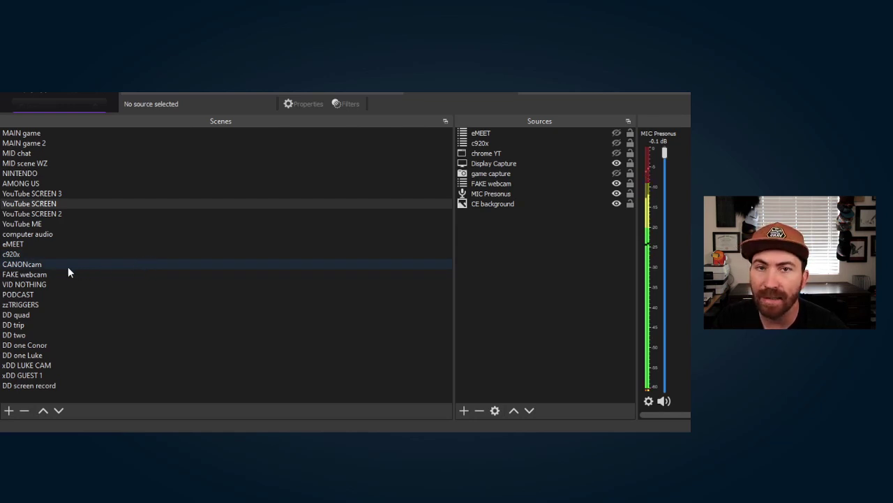
{"action": "left_click", "coordinate": [68, 268]}
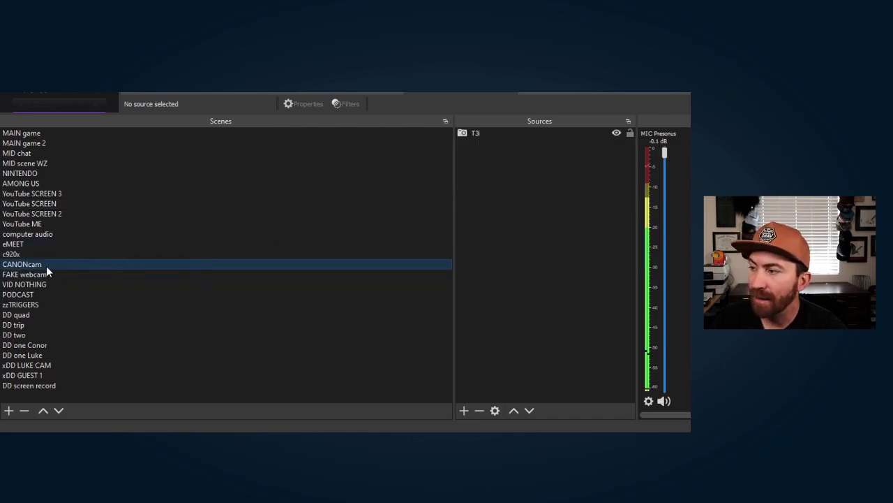
{"action": "right_click", "coordinate": [529, 134]}
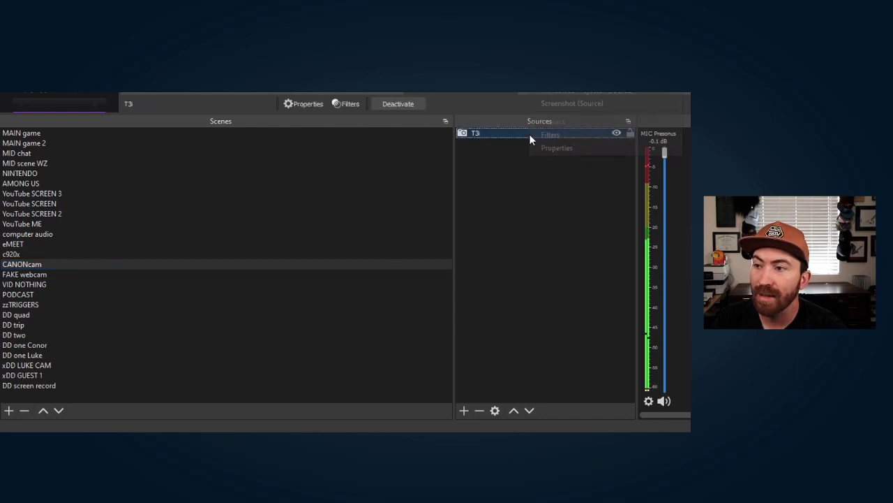
{"action": "left_click", "coordinate": [559, 134]}
{"action": "left_click", "coordinate": [374, 212]}
{"action": "left_click", "coordinate": [344, 227]}
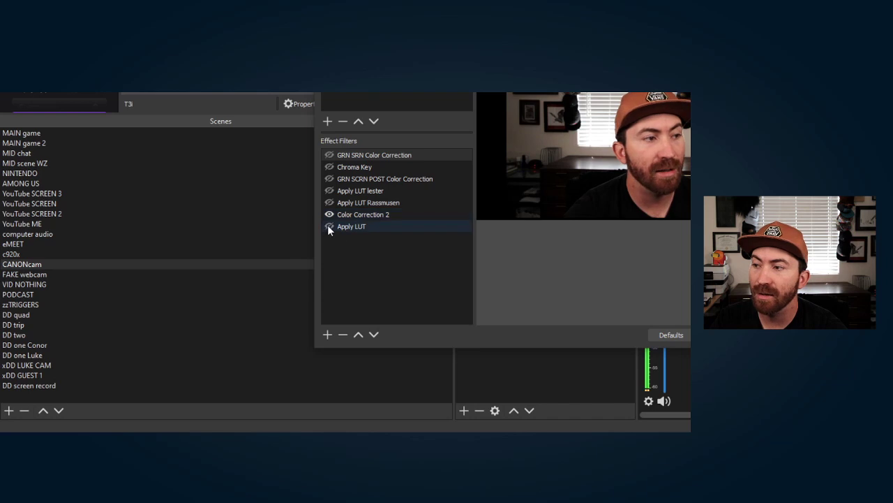
{"action": "left_click", "coordinate": [328, 226]}
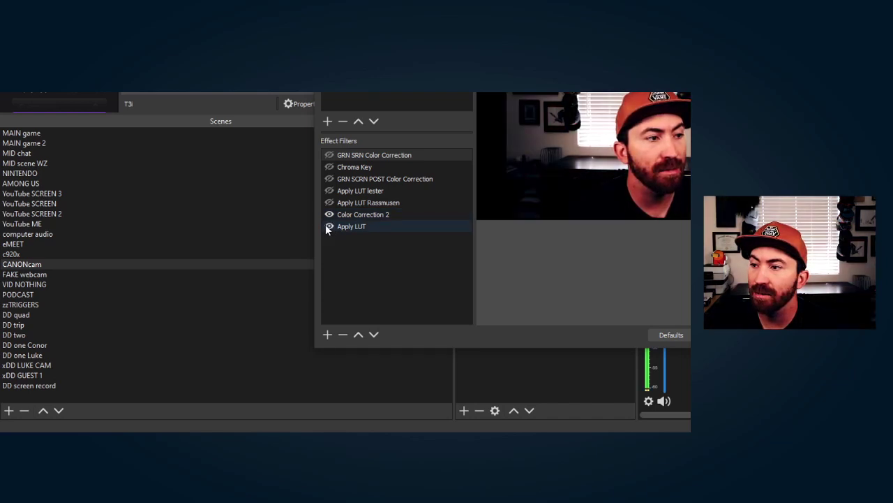
{"action": "left_click", "coordinate": [328, 226]}
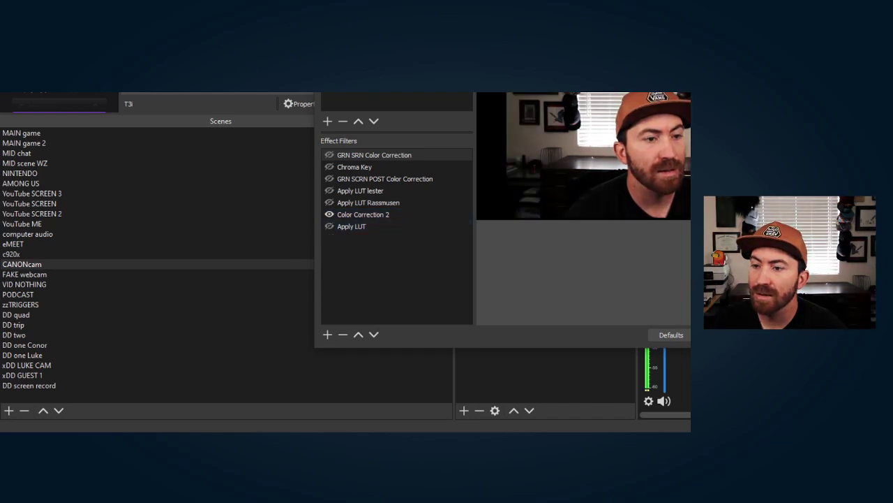
{"action": "key", "text": "Escape"}
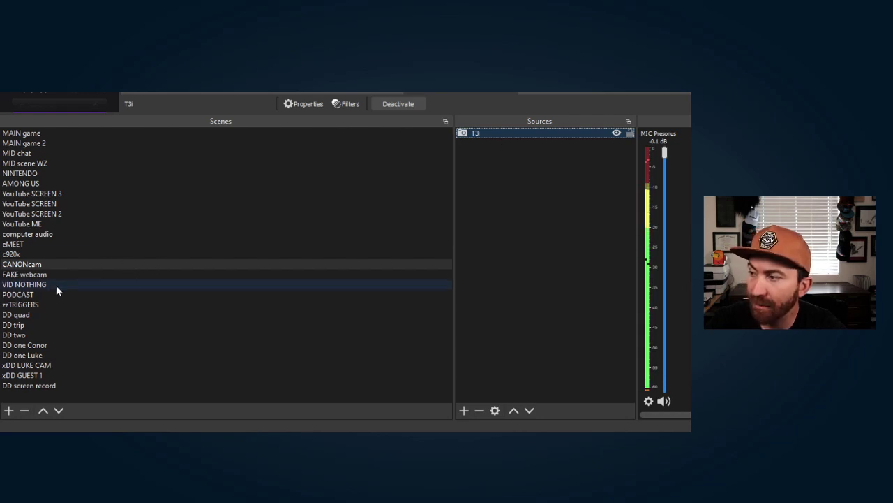
- Compare the FAKE webcam and c920x scenes, then expand and collapse the funny background Group
{"action": "left_click", "coordinate": [16, 279]}
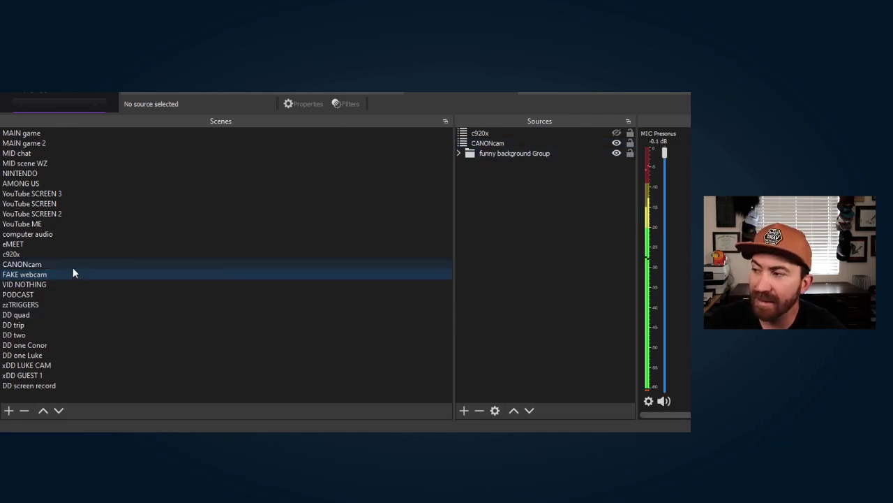
{"action": "left_click", "coordinate": [18, 255]}
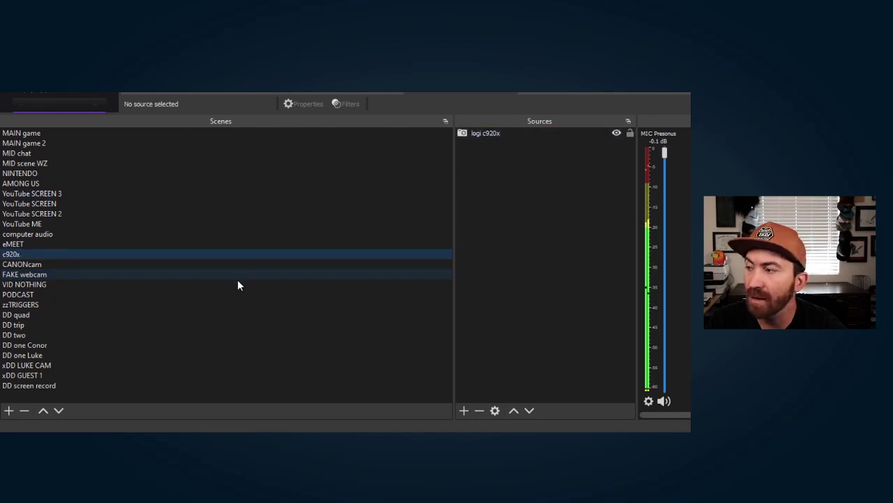
{"action": "left_click", "coordinate": [119, 276]}
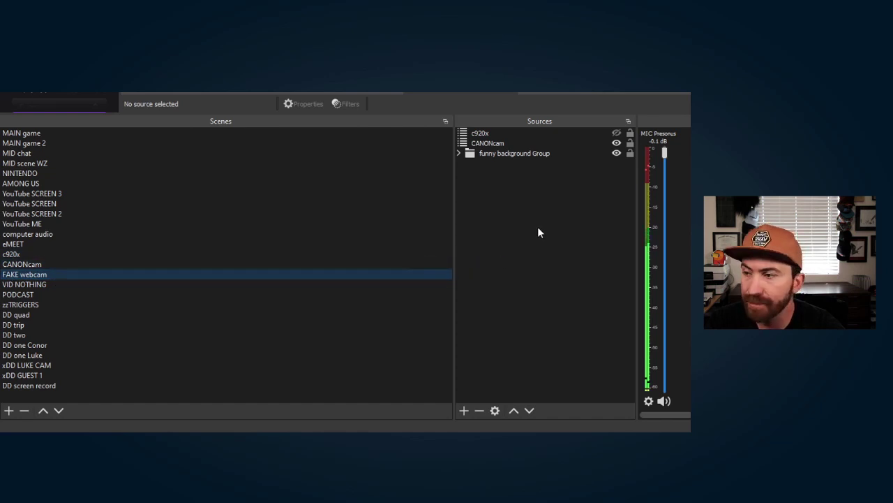
{"action": "left_click", "coordinate": [459, 153]}
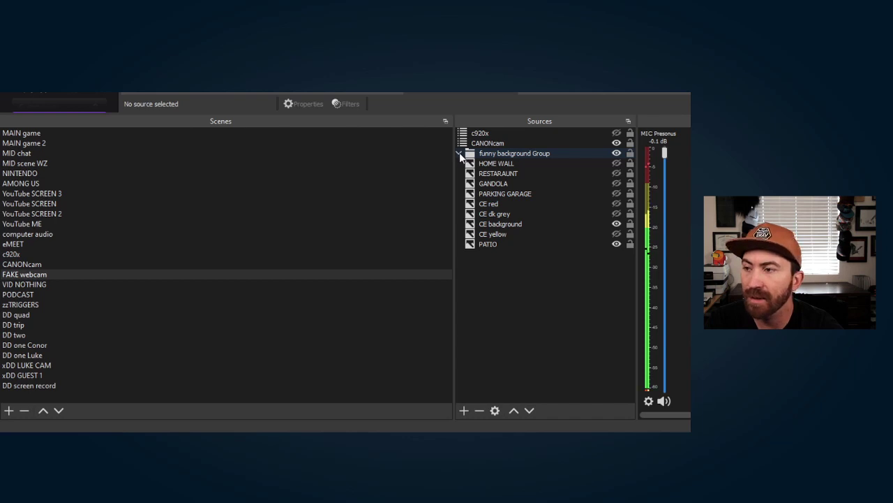
{"action": "left_click", "coordinate": [459, 153]}
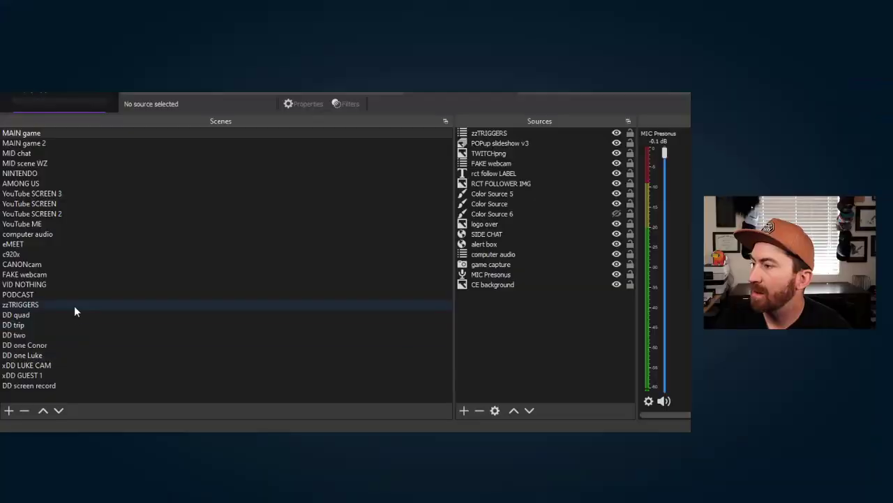
- Open the zzTRIGGERS scene to list its seven hidden trigger clips, such as Shia and ANIME ZOOM
{"action": "left_click", "coordinate": [75, 307]}
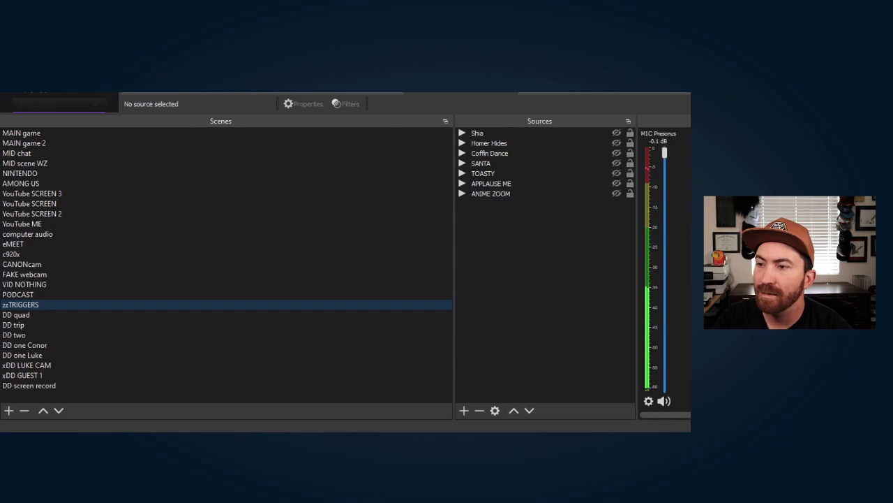
- Trigger ANIME ZOOM with F13, then cycle through MAIN game 2, MID chat and zzTRIGGERS, ending on MAIN game
{"action": "key", "text": "F13"}
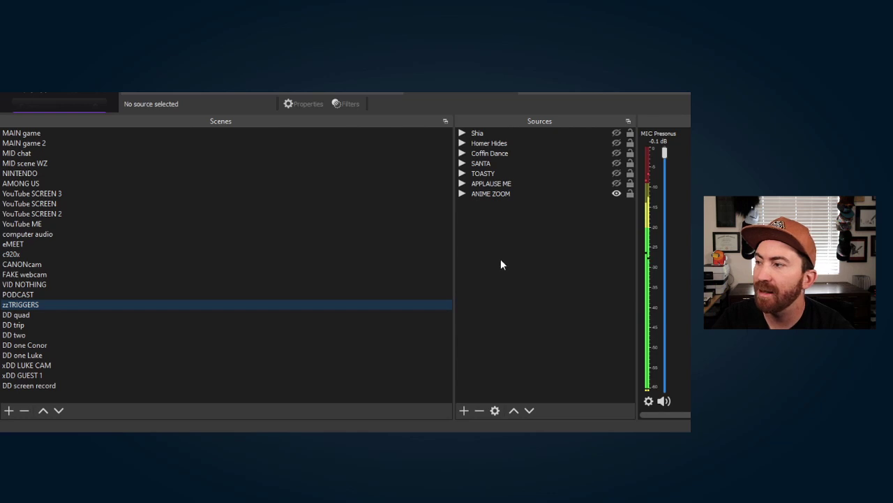
{"action": "left_click", "coordinate": [54, 136]}
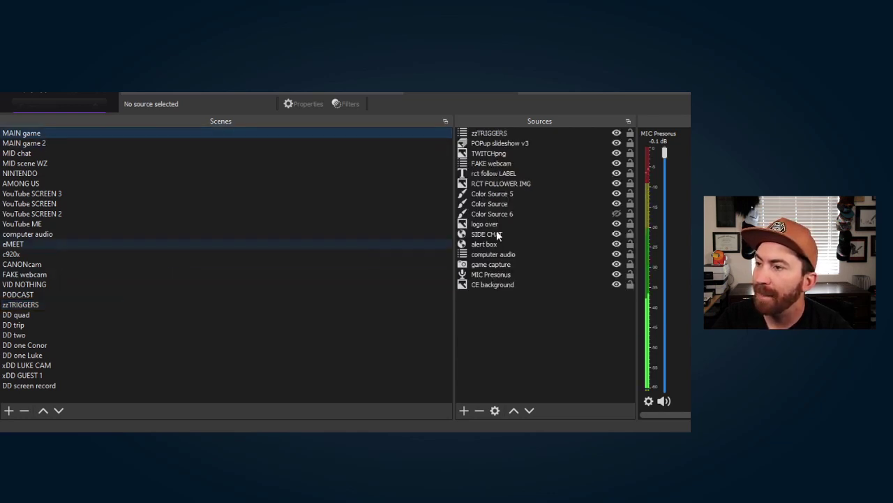
{"action": "left_click", "coordinate": [109, 144]}
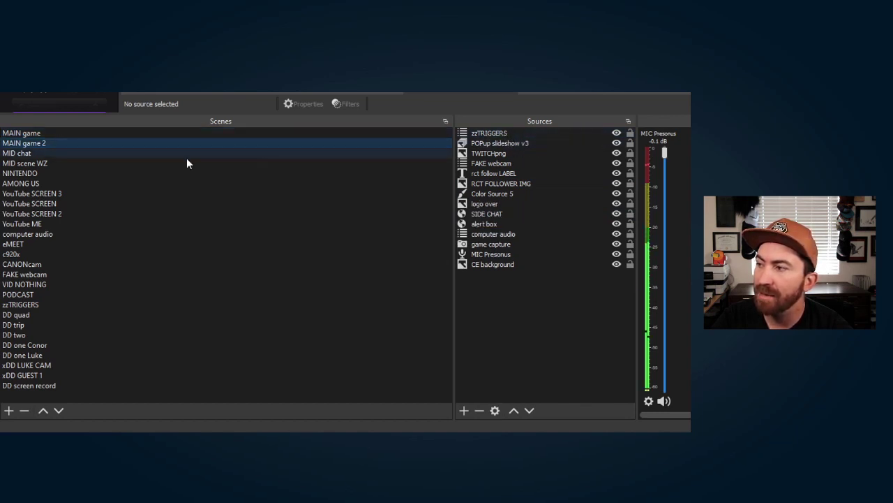
{"action": "left_click", "coordinate": [56, 152]}
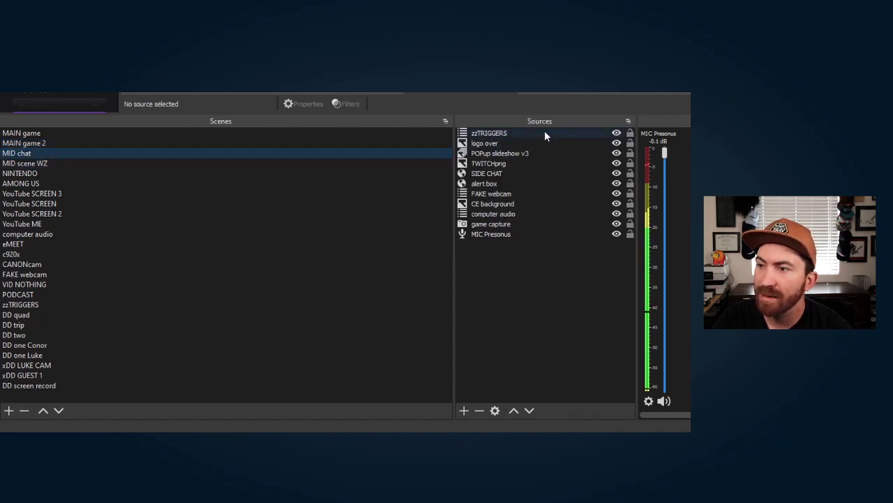
{"action": "left_click", "coordinate": [73, 305]}
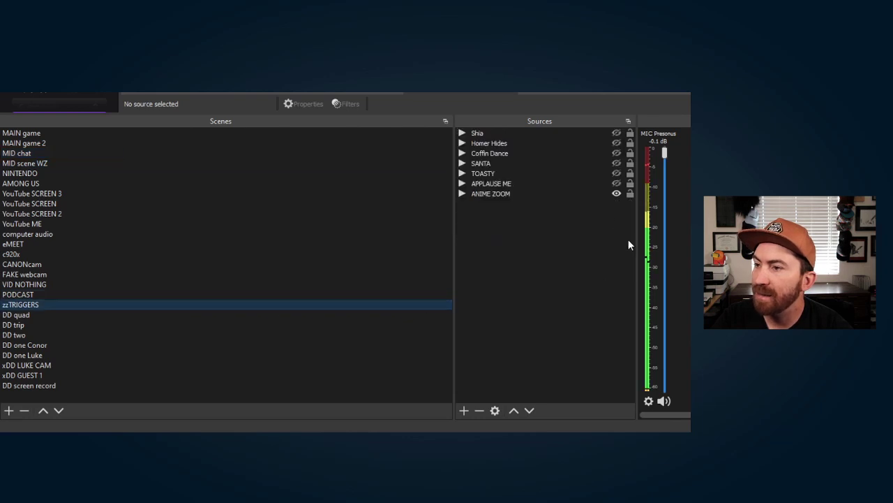
{"action": "left_click", "coordinate": [100, 137]}
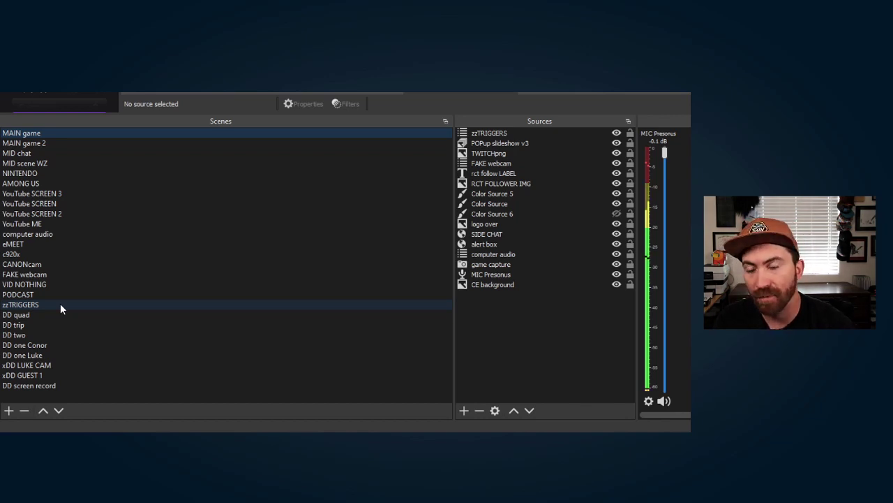
{"action": "left_click", "coordinate": [31, 376]}
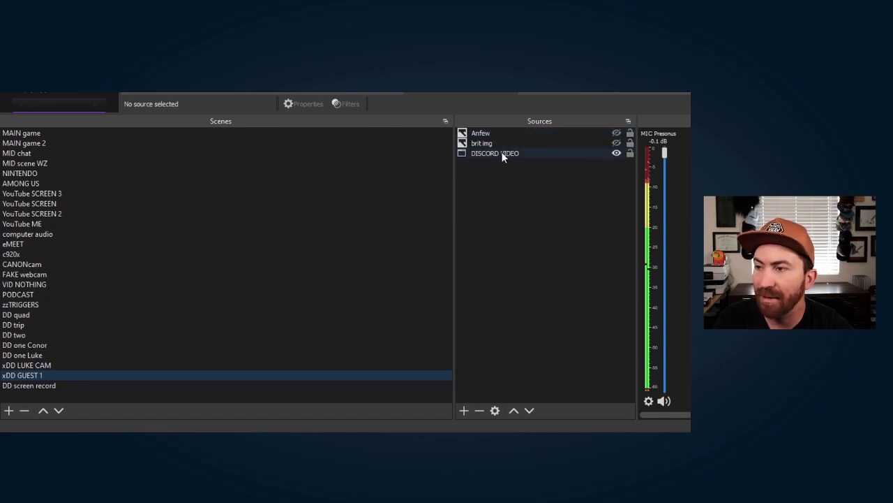
{"action": "right_click", "coordinate": [505, 202]}
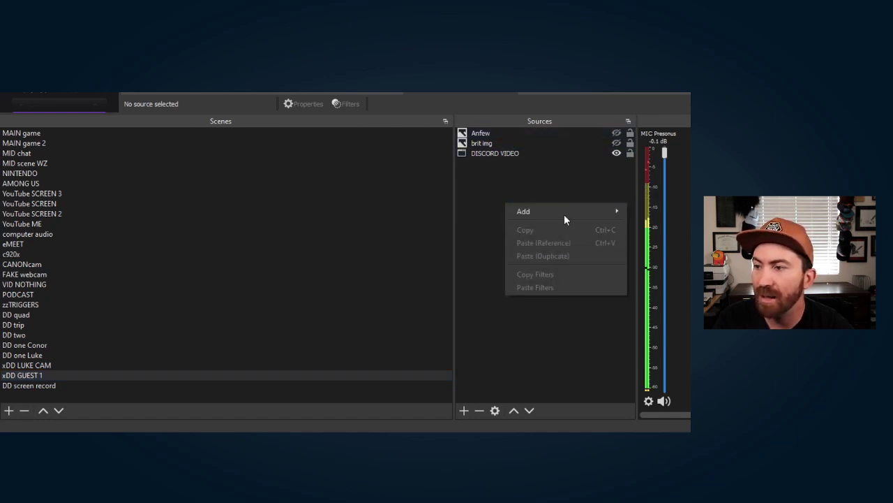
{"action": "mouse_move", "coordinate": [563, 213]}
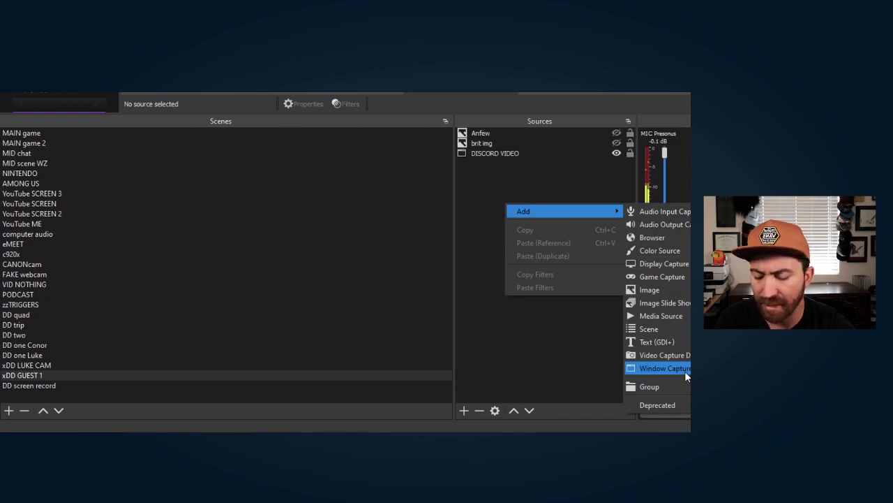
{"action": "left_click", "coordinate": [553, 321]}
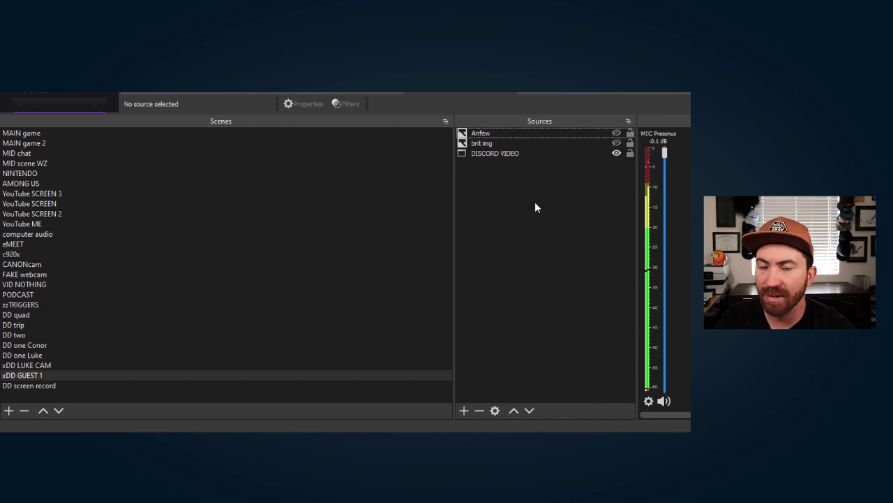
{"action": "left_click", "coordinate": [126, 368]}
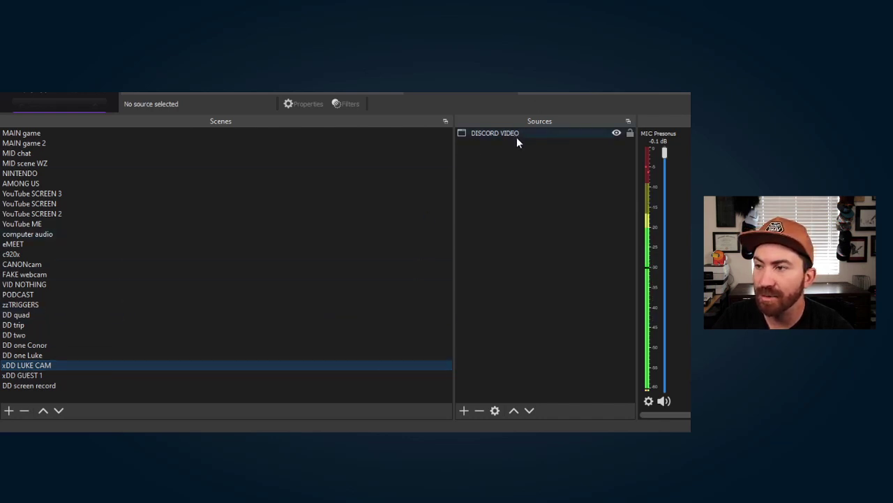
{"action": "left_click", "coordinate": [139, 377]}
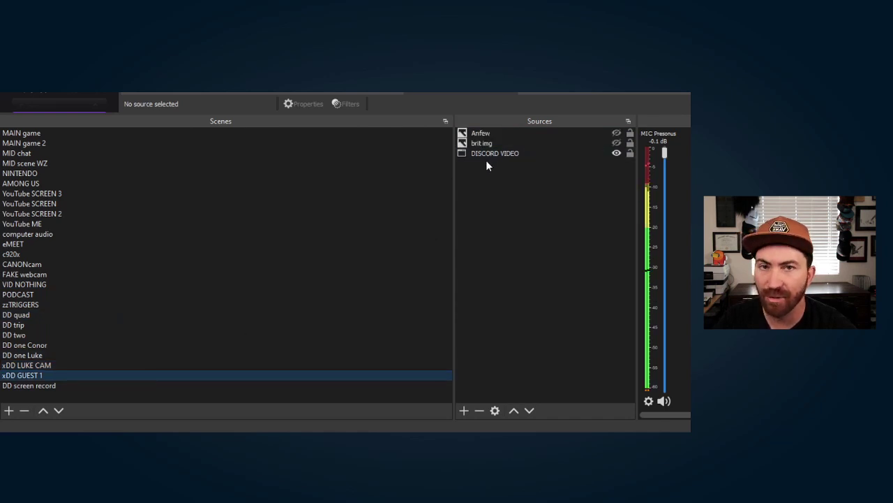
- Inspect the DD two and DD trip scenes' sources, enlarging the sources panel to see them all
{"action": "left_click", "coordinate": [54, 339]}
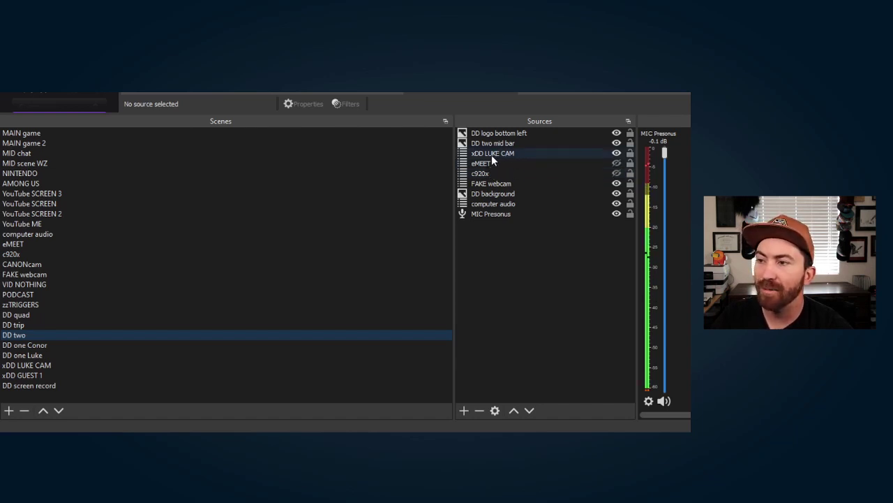
{"action": "left_click", "coordinate": [68, 326]}
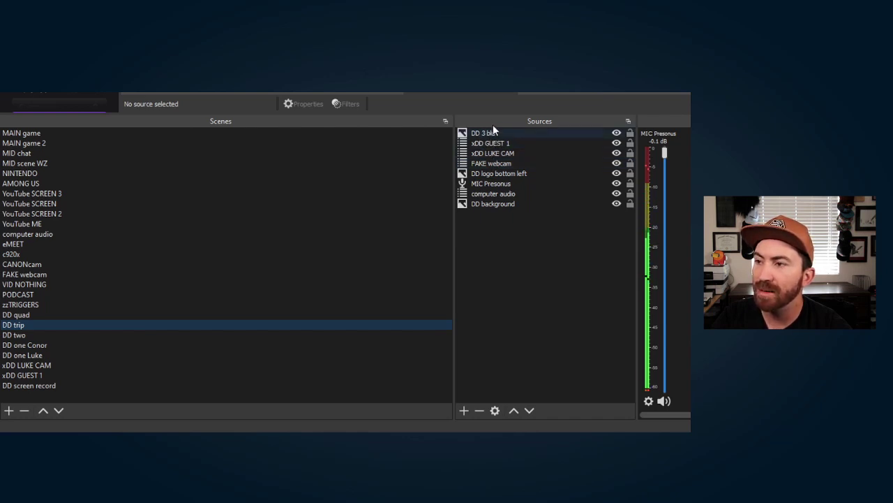
{"action": "left_click_drag", "start_coordinate": [493, 114], "coordinate": [492, 359]}
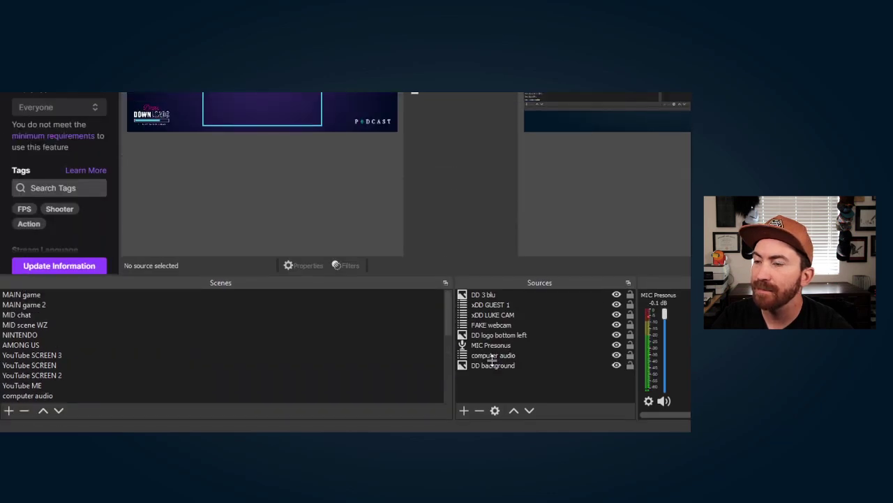
- Restore the dock layout, select FAKE webcam, and expand its funny background Group
{"action": "left_click_drag", "start_coordinate": [492, 355], "coordinate": [493, 193]}
{"action": "left_click", "coordinate": [24, 274]}
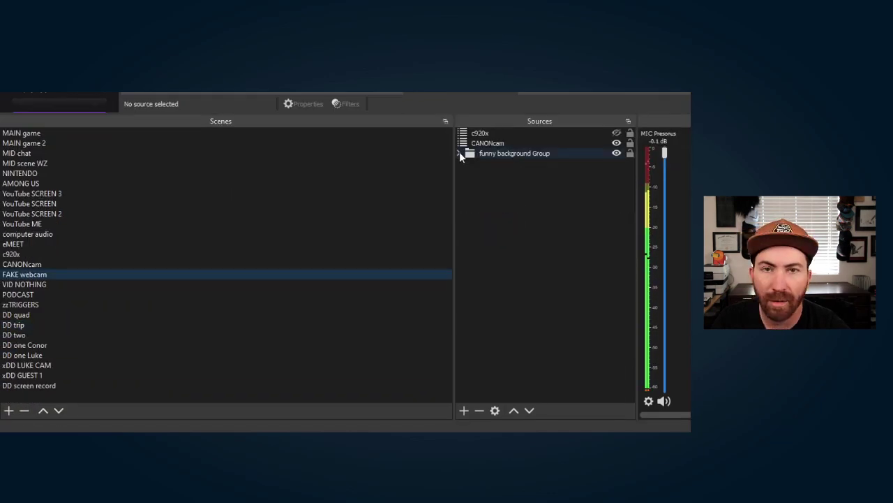
{"action": "left_click", "coordinate": [459, 153]}
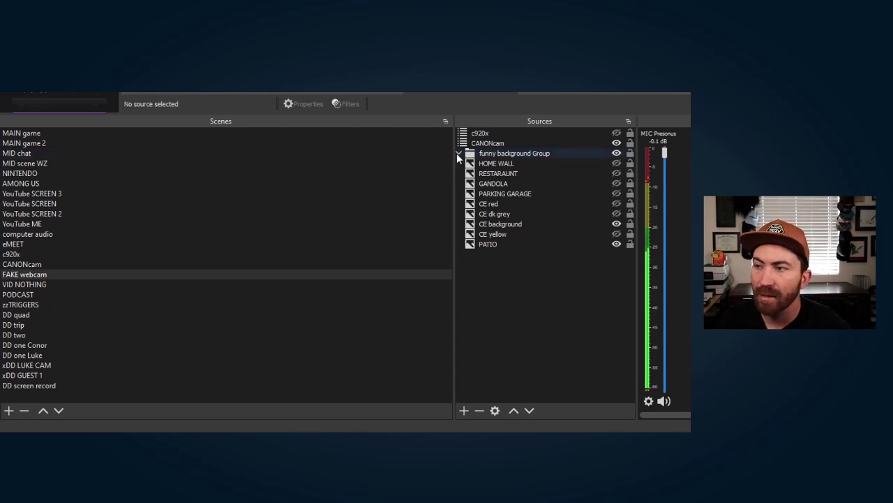
- Collapse the funny background Group and switch through MAIN game 2 to MAIN game
{"action": "left_click", "coordinate": [459, 153]}
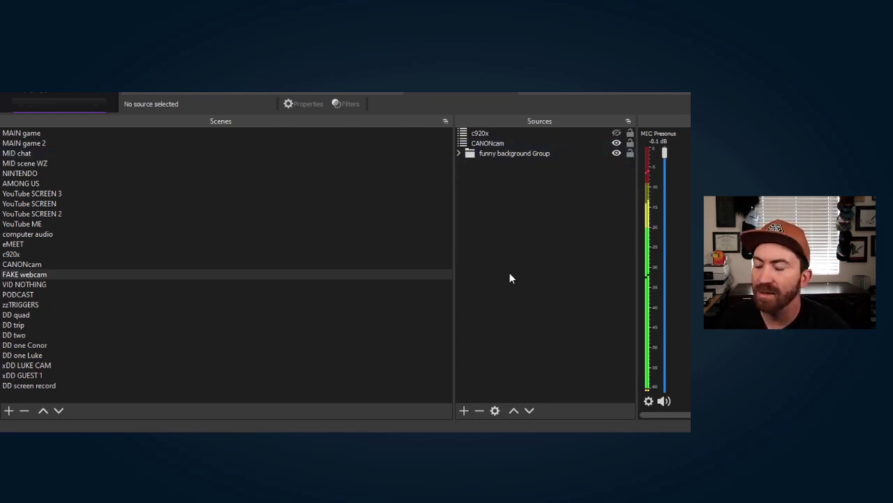
{"action": "left_click", "coordinate": [85, 144]}
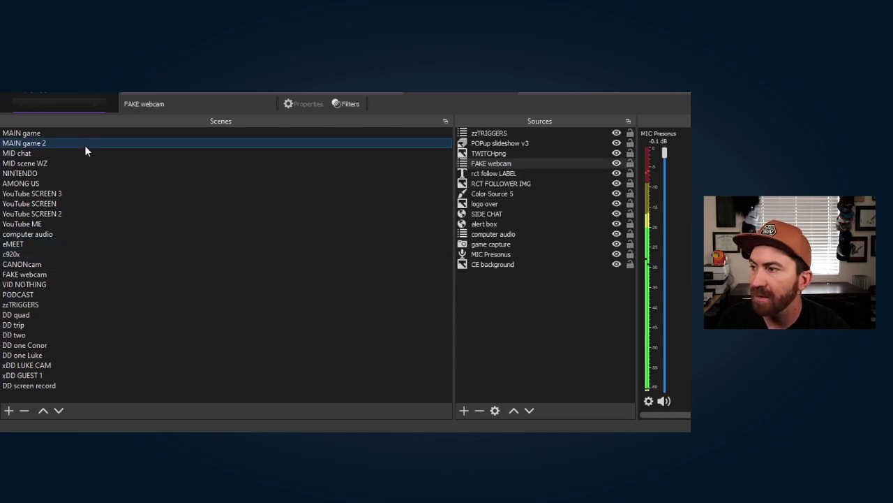
{"action": "left_click", "coordinate": [85, 134]}
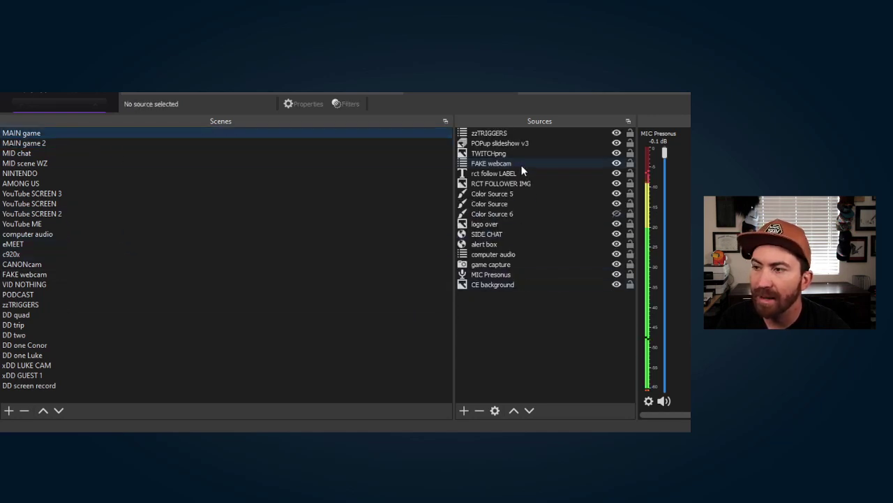
- Select the sources through MIC Presonus, review their context-menu options, then deselect
{"action": "left_click", "coordinate": [518, 274]}
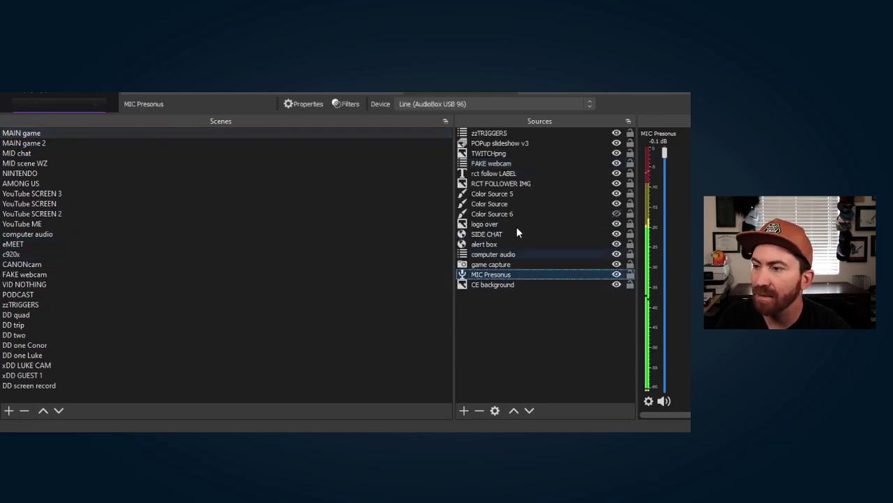
{"action": "left_click", "coordinate": [508, 183], "text": "shift"}
{"action": "right_click", "coordinate": [509, 182]}
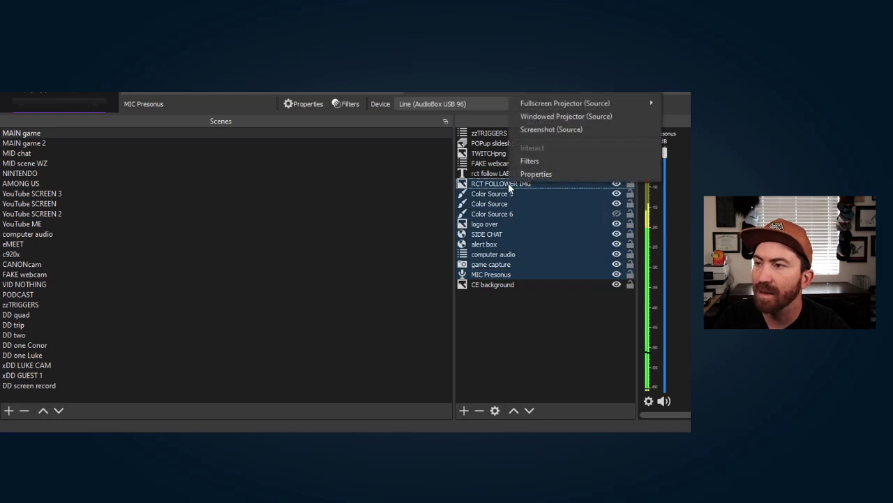
{"action": "left_click", "coordinate": [504, 275]}
{"action": "right_click", "coordinate": [504, 275]}
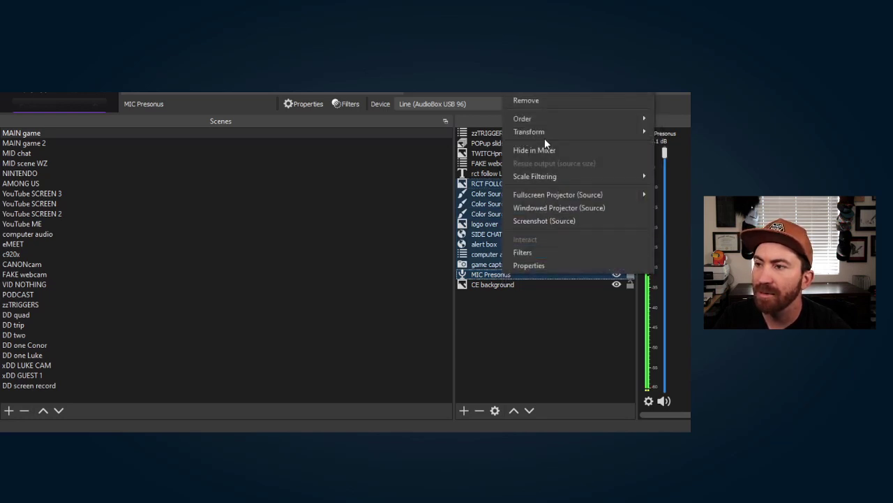
{"action": "mouse_move", "coordinate": [544, 119]}
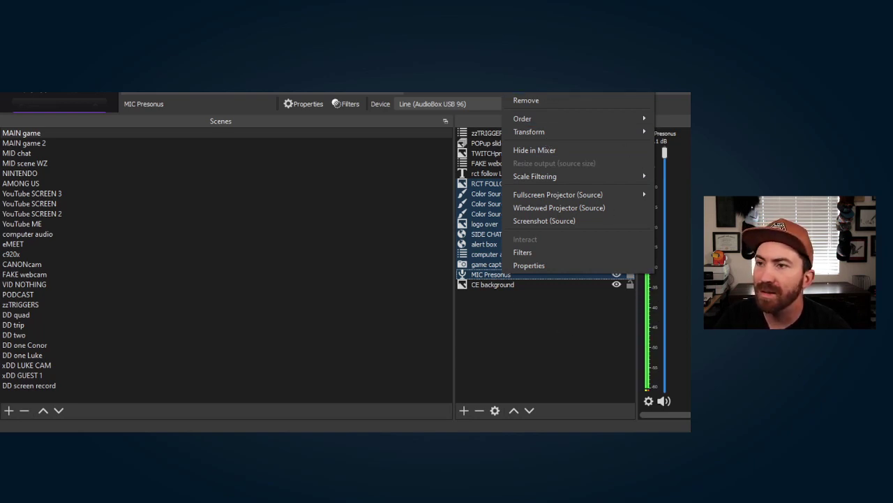
{"action": "left_click", "coordinate": [546, 338]}
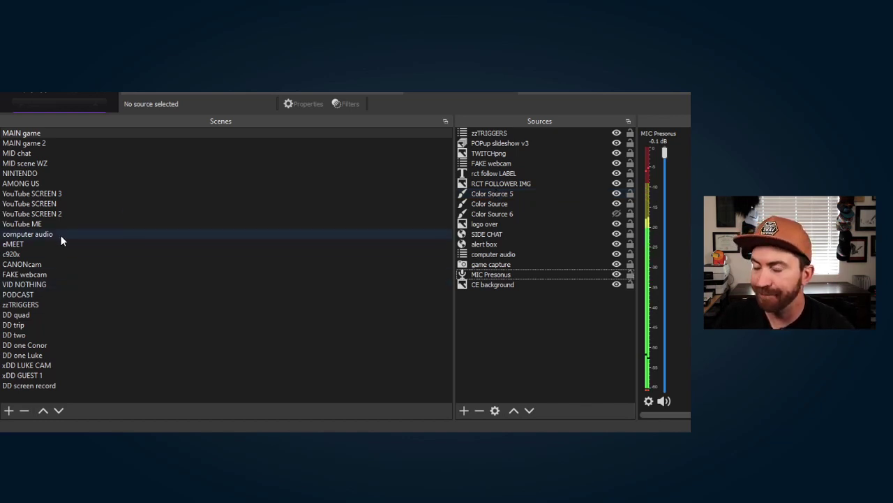
- Move between the FAKE webcam and CANONcam scenes, ending on CANONcam
{"action": "left_click", "coordinate": [25, 274]}
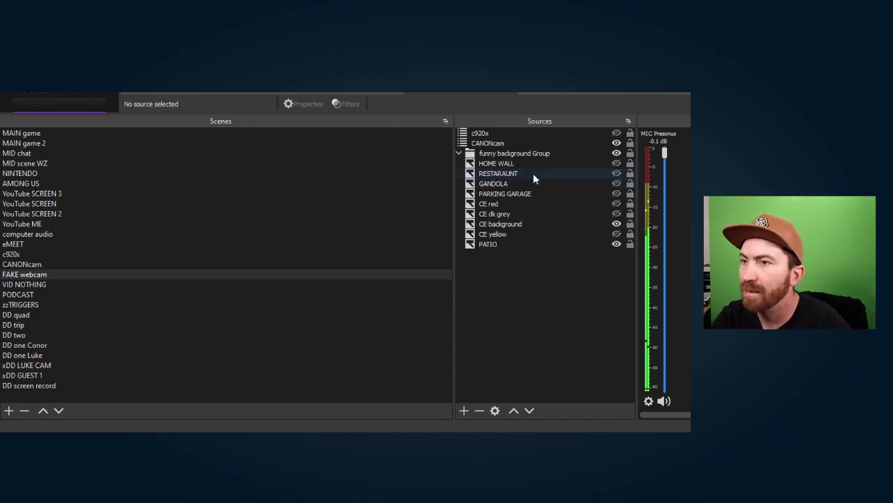
{"action": "left_click", "coordinate": [47, 265]}
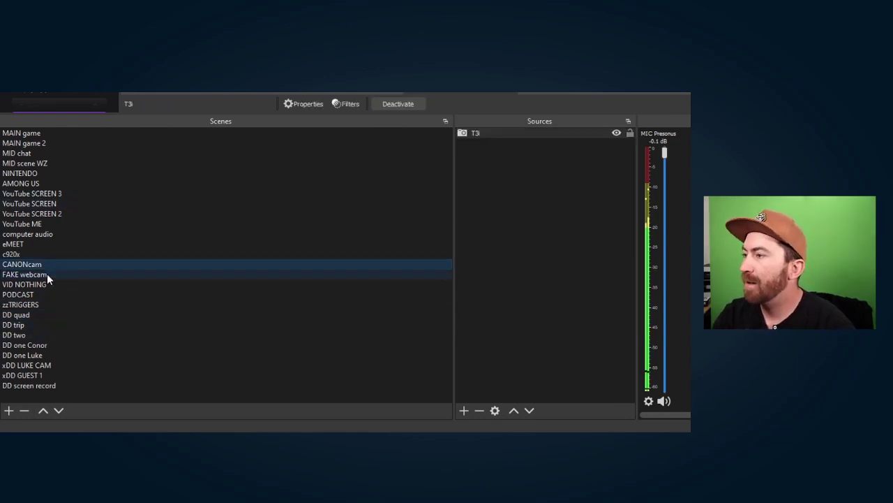
{"action": "left_click", "coordinate": [47, 275]}
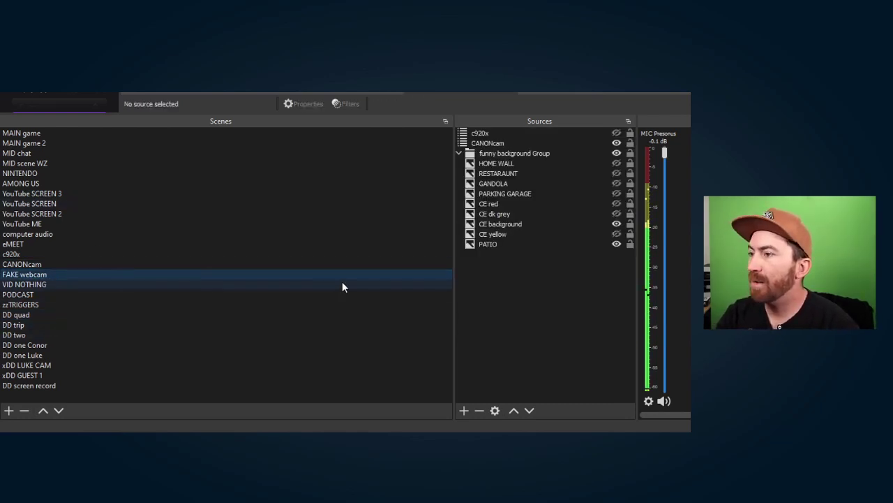
{"action": "left_click", "coordinate": [94, 263]}
- Enable the GRN SRN Color Correction and Chroma Key filters on the T3i camera
{"action": "right_click", "coordinate": [548, 133]}
{"action": "left_click", "coordinate": [573, 135]}
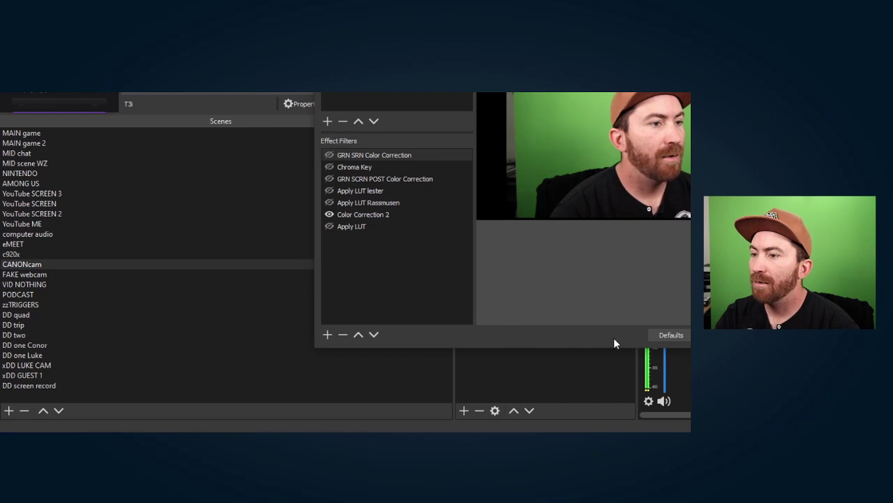
{"action": "left_click_drag", "start_coordinate": [608, 347], "coordinate": [607, 242]}
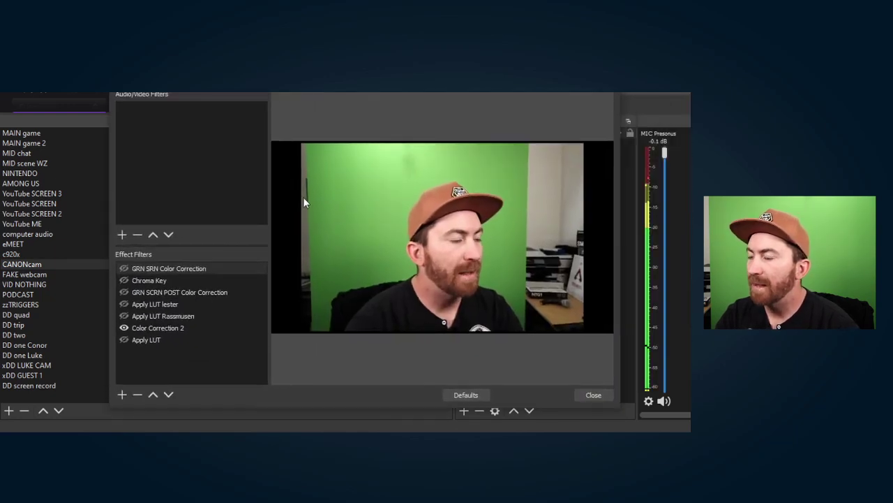
{"action": "left_click", "coordinate": [124, 269]}
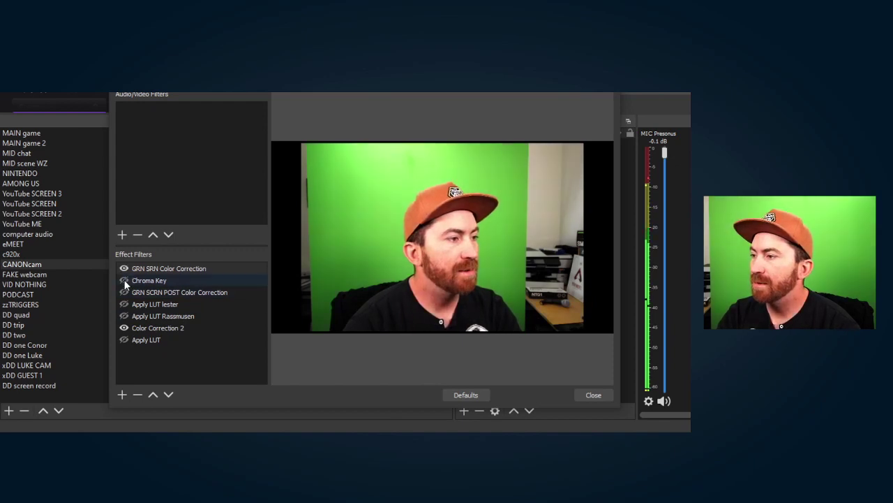
{"action": "left_click", "coordinate": [123, 280]}
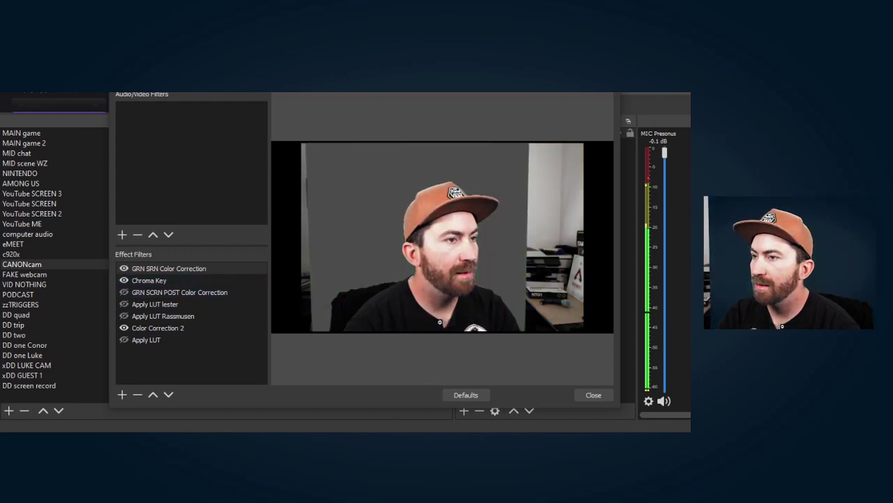
{"action": "key", "text": "Escape"}
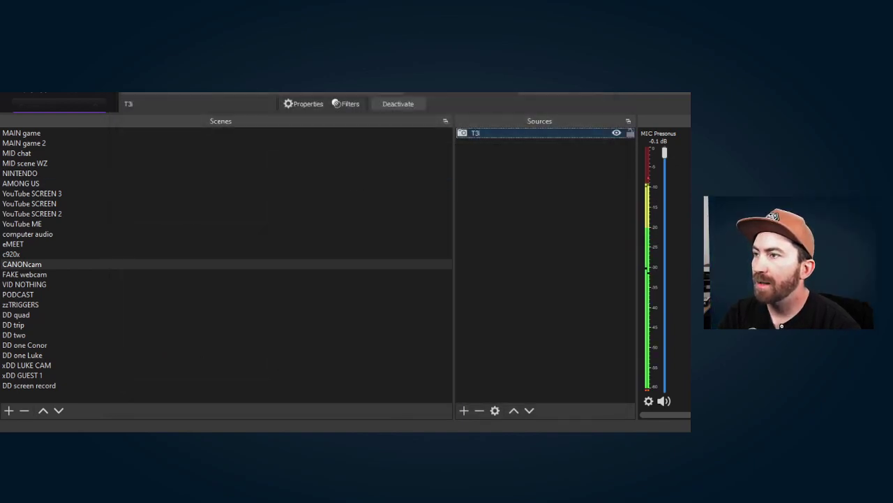
- In the FAKE webcam scene, select the c920x then CANONcam sources, and clear the selection
{"action": "left_click", "coordinate": [43, 276]}
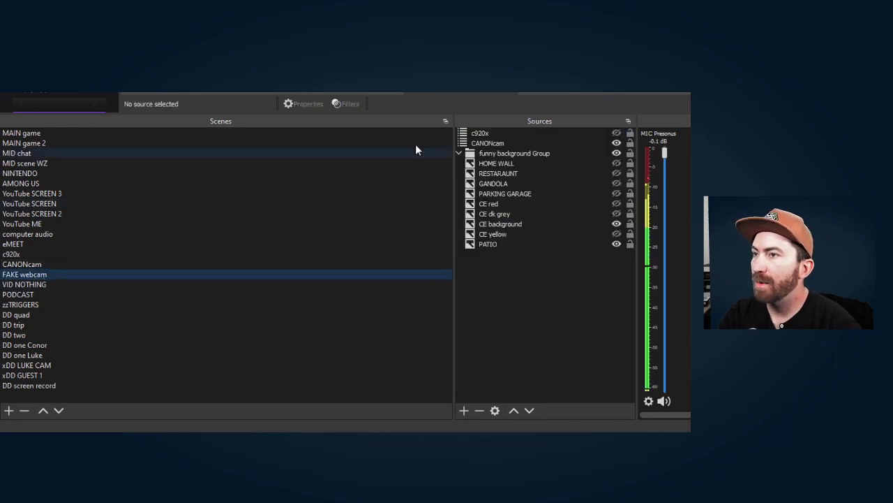
{"action": "left_click", "coordinate": [481, 132]}
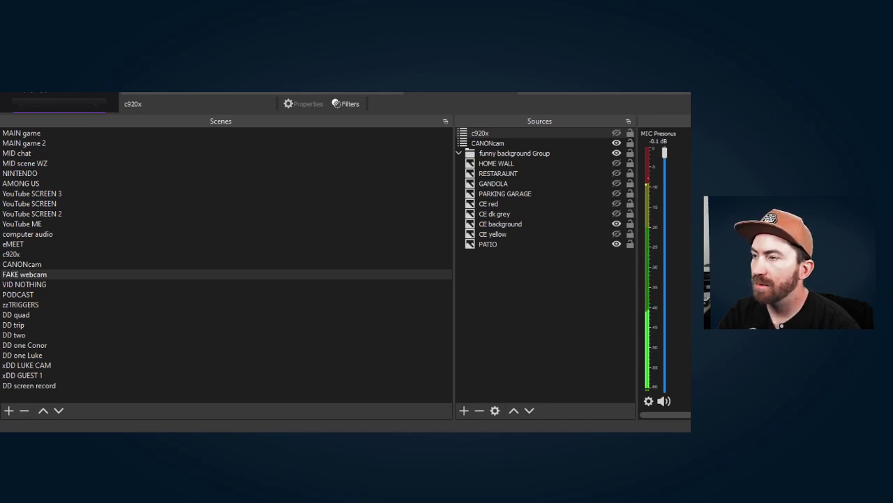
{"action": "key", "text": "Down"}
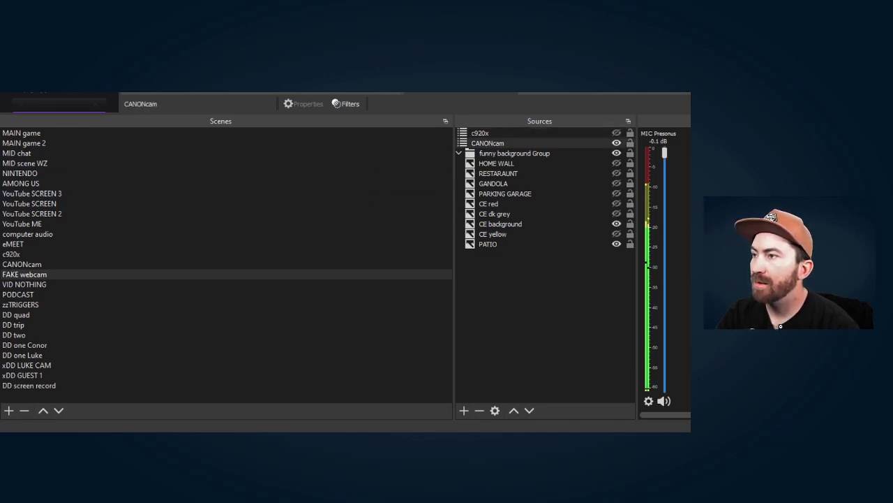
{"action": "left_click", "coordinate": [586, 265]}
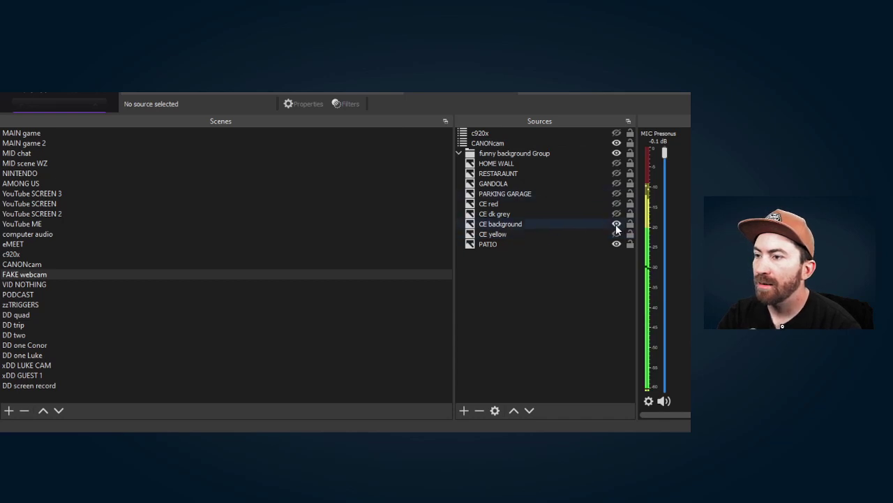
- Try the backdrops CE background, CE yellow, CE dk grey, PARKING GARAGE, GANDOLA, restaurant and HOME WALL wood
{"action": "left_click", "coordinate": [616, 225]}
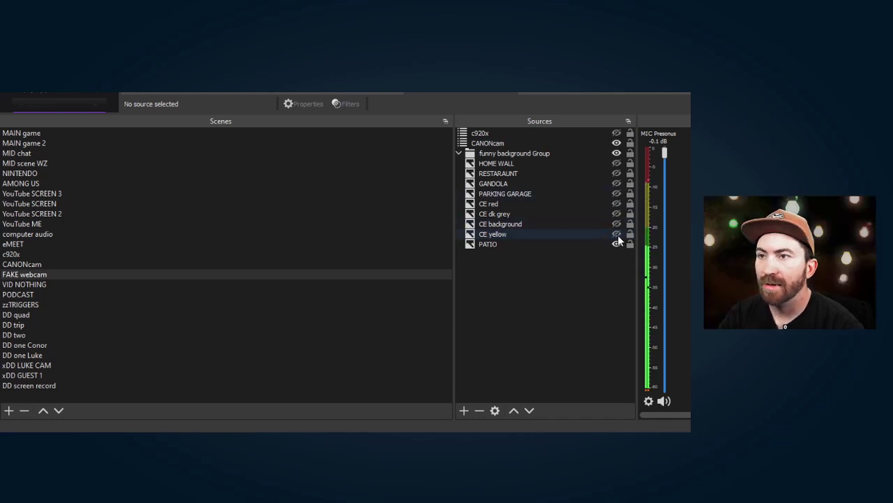
{"action": "left_click", "coordinate": [617, 234]}
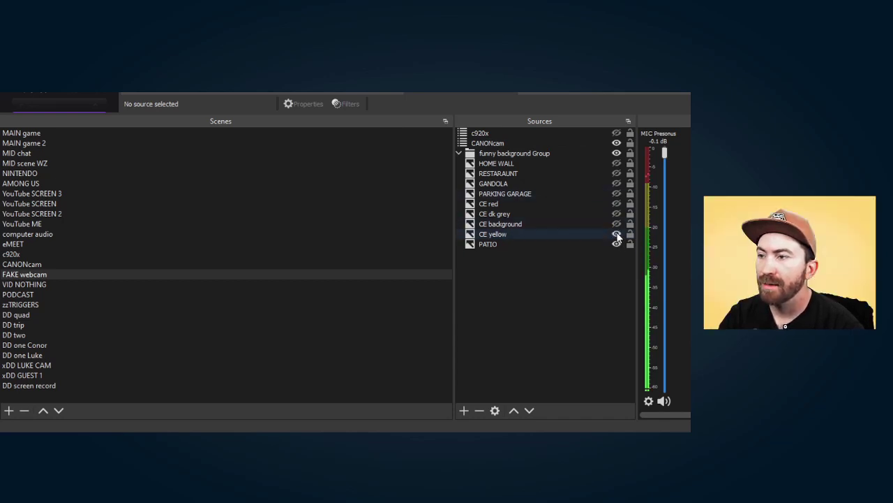
{"action": "left_click", "coordinate": [617, 225]}
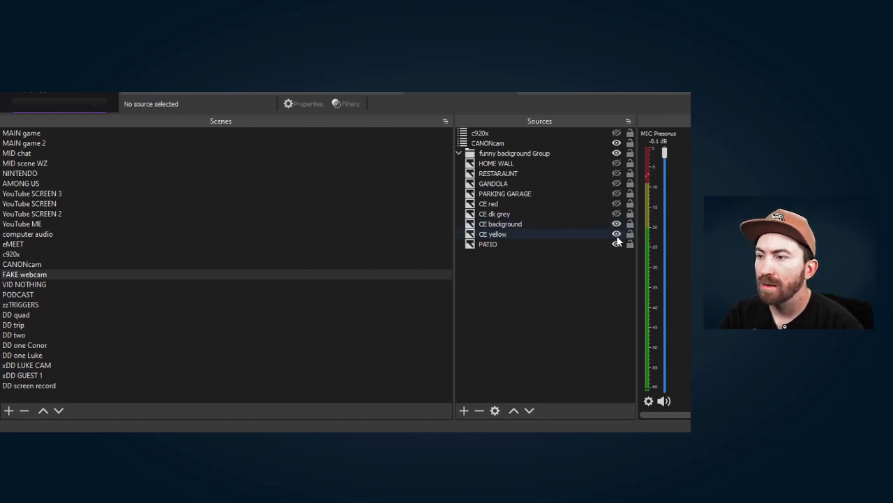
{"action": "left_click", "coordinate": [615, 214]}
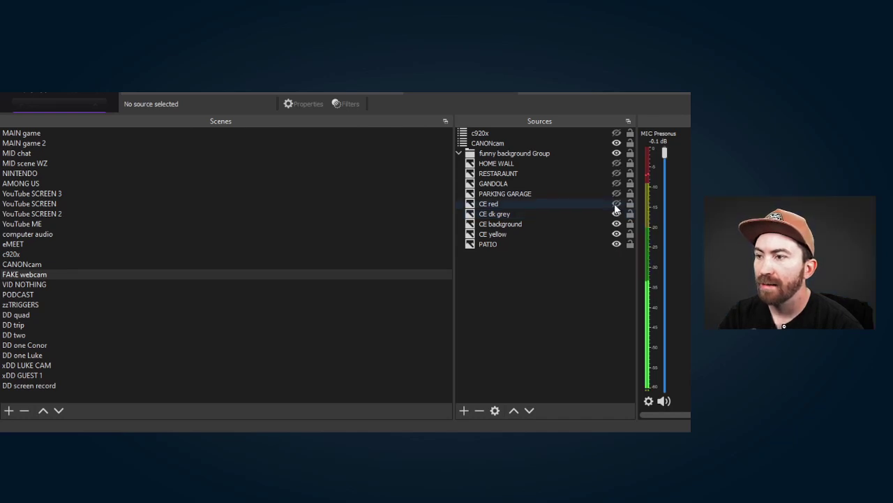
{"action": "left_click", "coordinate": [616, 194]}
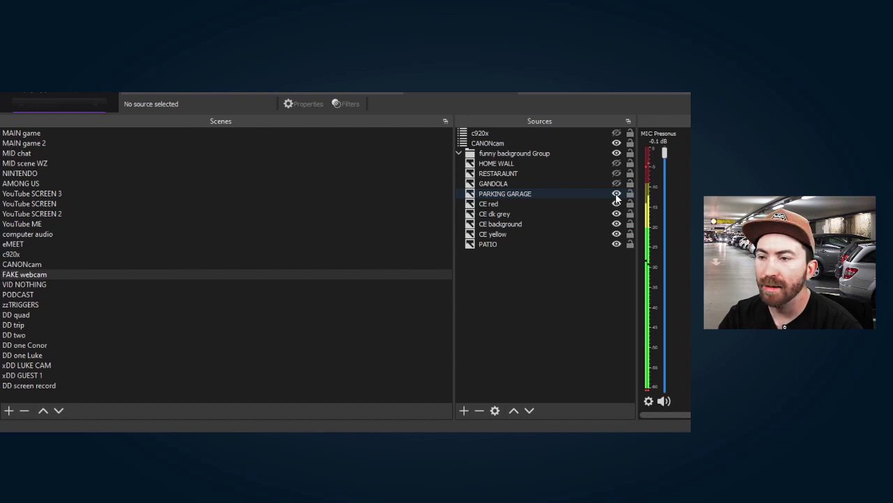
{"action": "left_click", "coordinate": [617, 183]}
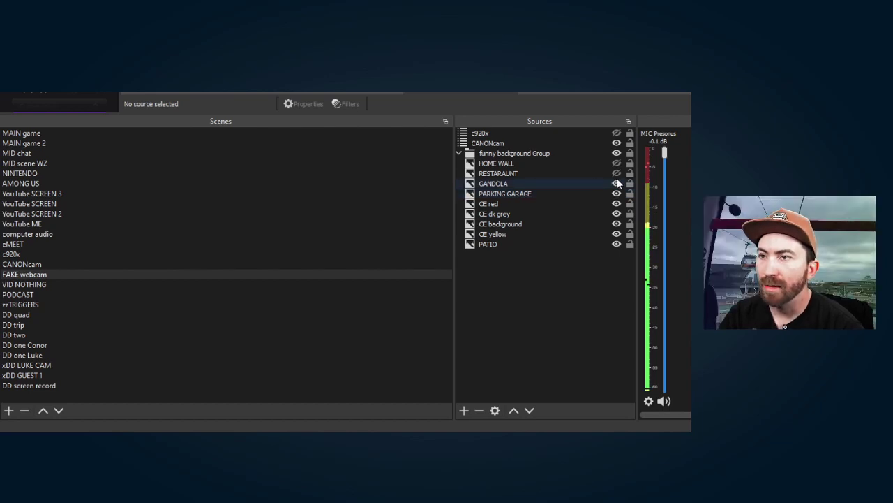
{"action": "left_click", "coordinate": [617, 173]}
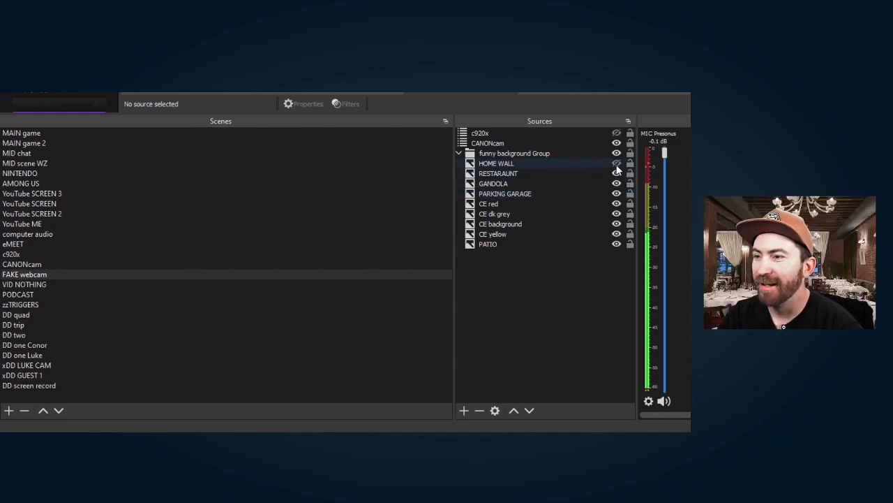
{"action": "left_click", "coordinate": [617, 165]}
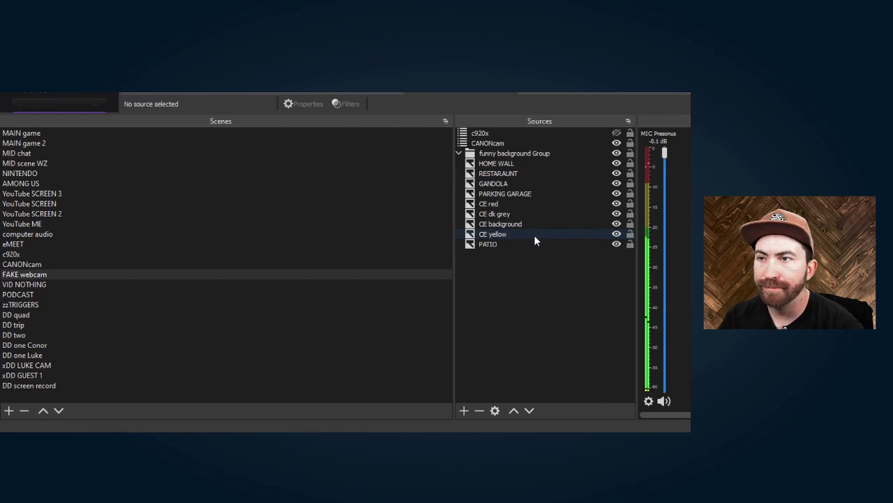
- Hide every backdrop from HOME WALL to PATIO, then return to the MAIN game scene
{"action": "left_click", "coordinate": [459, 152]}
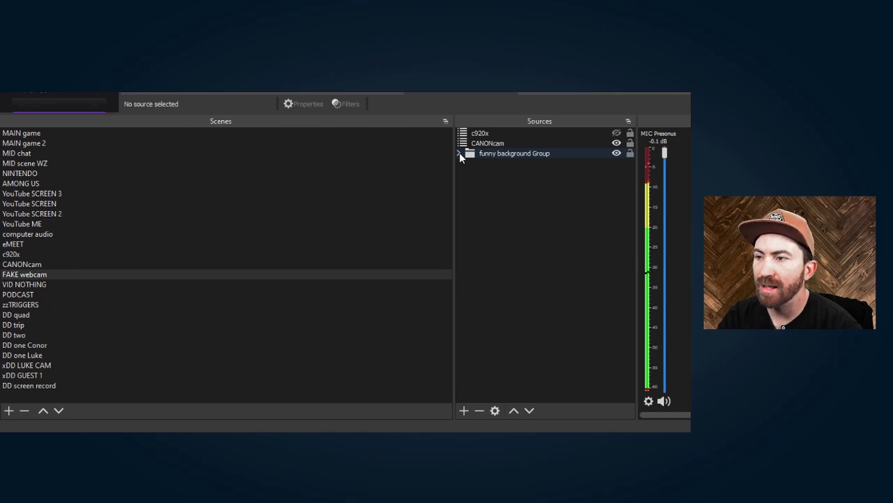
{"action": "left_click", "coordinate": [459, 153]}
{"action": "left_click_drag", "start_coordinate": [617, 165], "coordinate": [617, 243]}
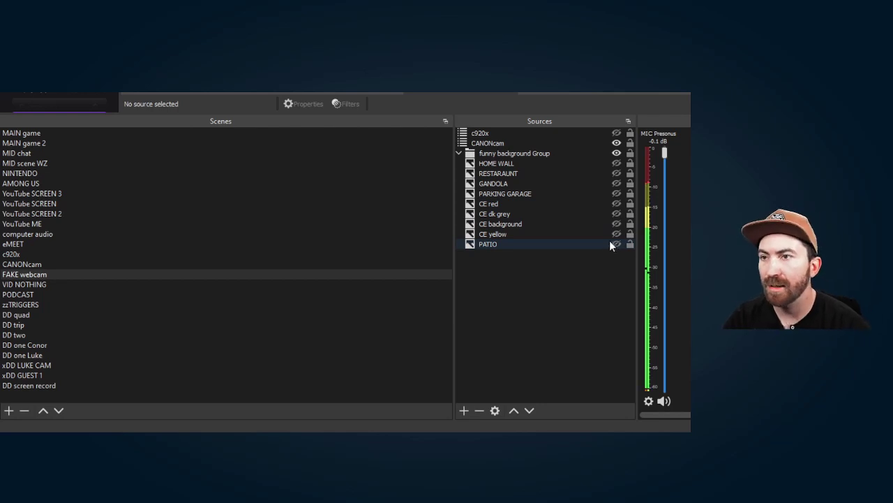
{"action": "left_click", "coordinate": [51, 134]}
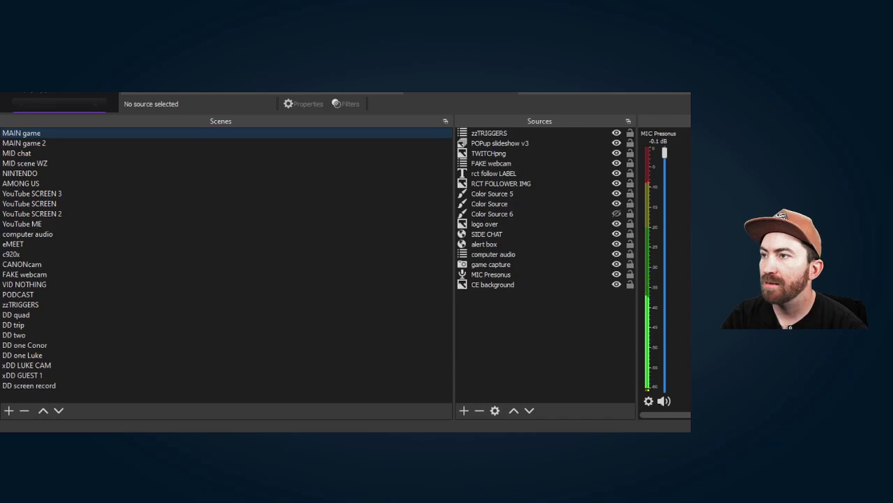